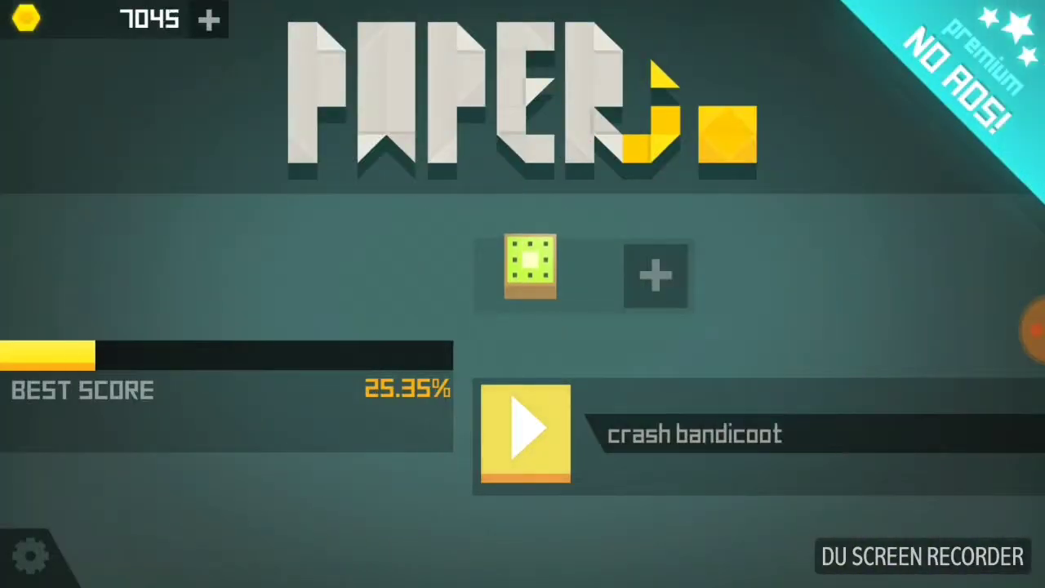
Respawn from the Game Over screen twice to start fresh rounds
{"action": "left_click", "coordinate": [525, 432]}
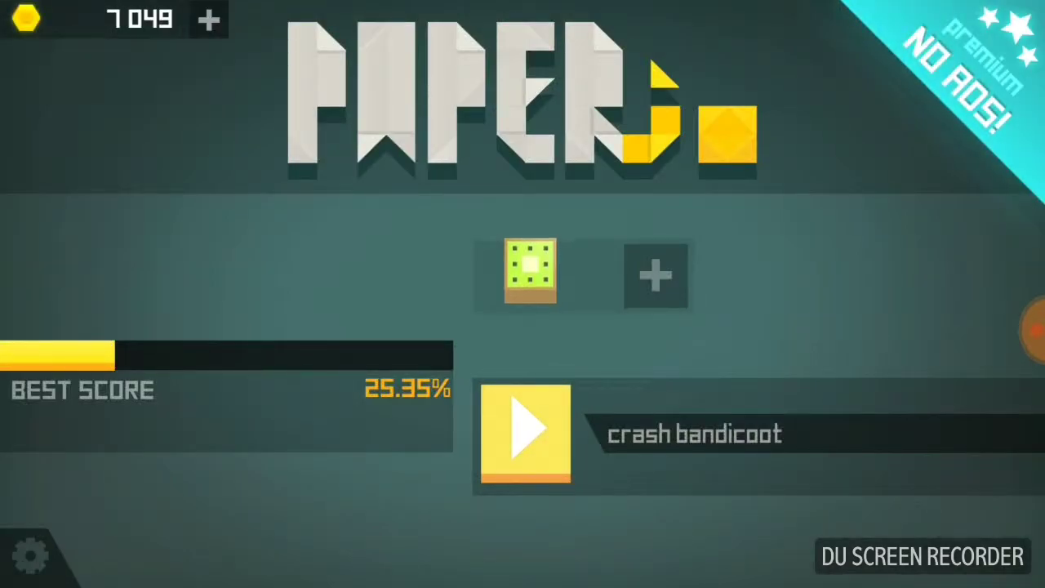
{"action": "left_click", "coordinate": [525, 433]}
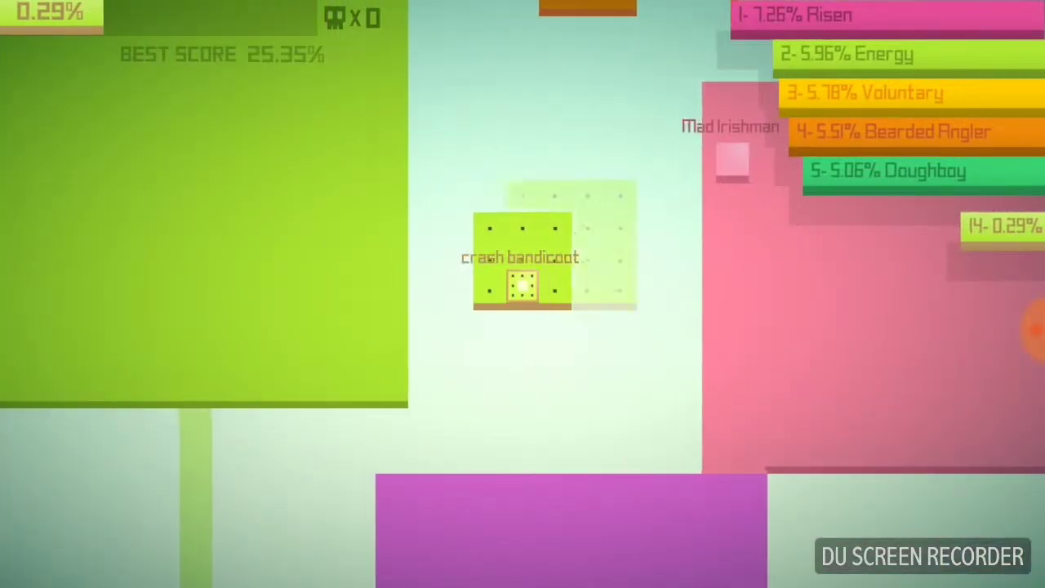
Zigzag the square left, up, right and down along its territory, closing its trail
{"action": "left_click_drag", "start_coordinate": [522, 326], "coordinate": [522, 269]}
{"action": "left_click_drag", "start_coordinate": [572, 326], "coordinate": [474, 326]}
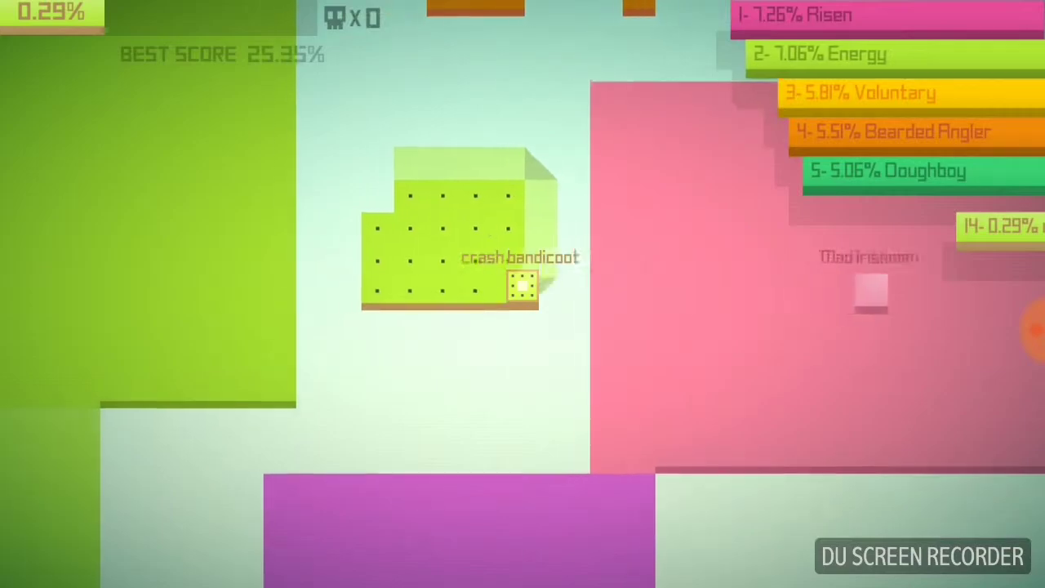
{"action": "left_click_drag", "start_coordinate": [522, 367], "coordinate": [523, 270]}
{"action": "left_click_drag", "start_coordinate": [473, 326], "coordinate": [572, 327]}
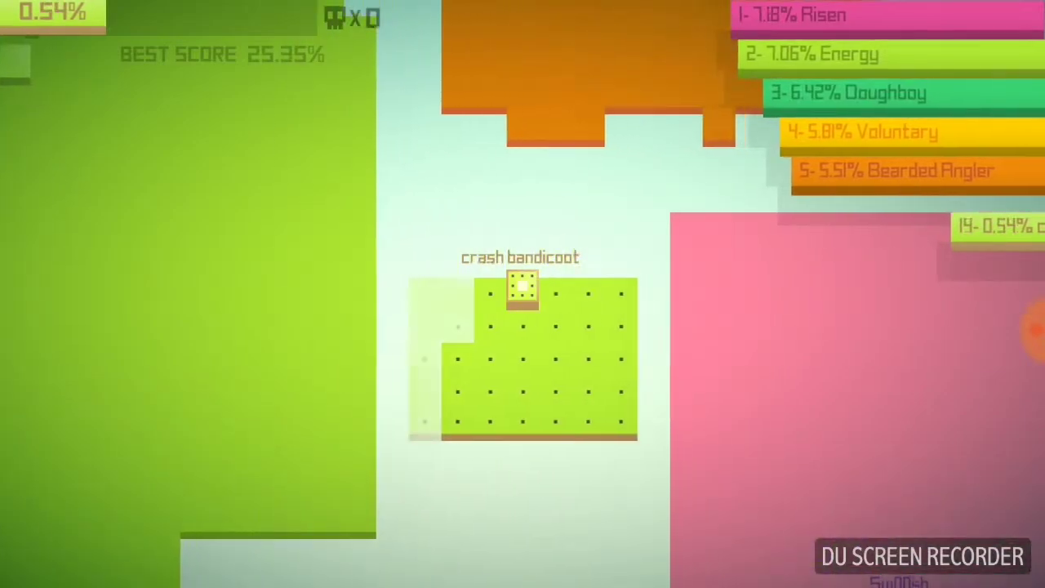
{"action": "left_click_drag", "start_coordinate": [523, 269], "coordinate": [522, 367]}
{"action": "left_click_drag", "start_coordinate": [571, 327], "coordinate": [473, 327]}
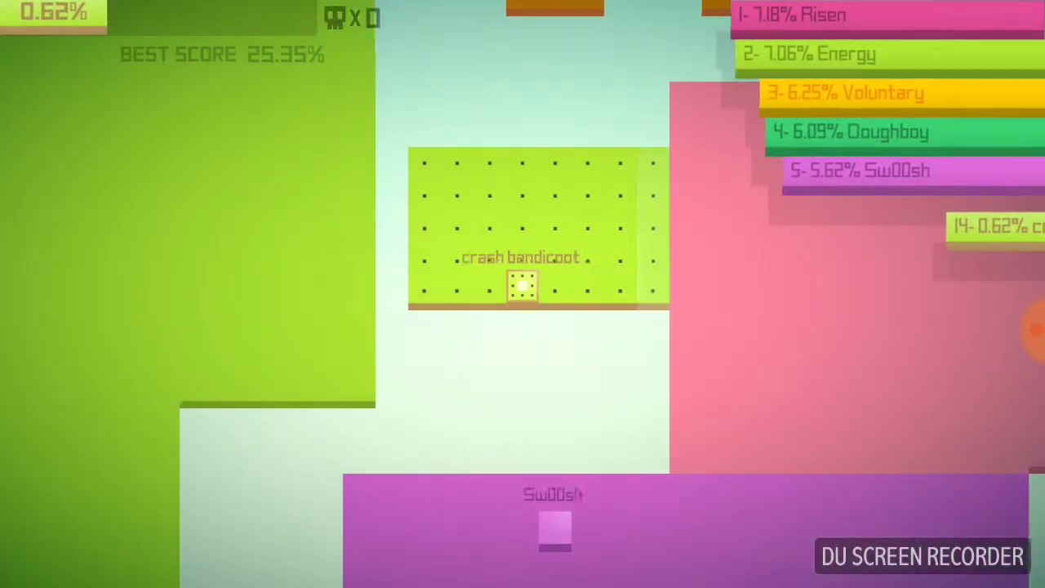
{"action": "left_click_drag", "start_coordinate": [522, 368], "coordinate": [522, 270]}
{"action": "left_click_drag", "start_coordinate": [474, 326], "coordinate": [571, 326]}
{"action": "left_click_drag", "start_coordinate": [522, 270], "coordinate": [522, 367]}
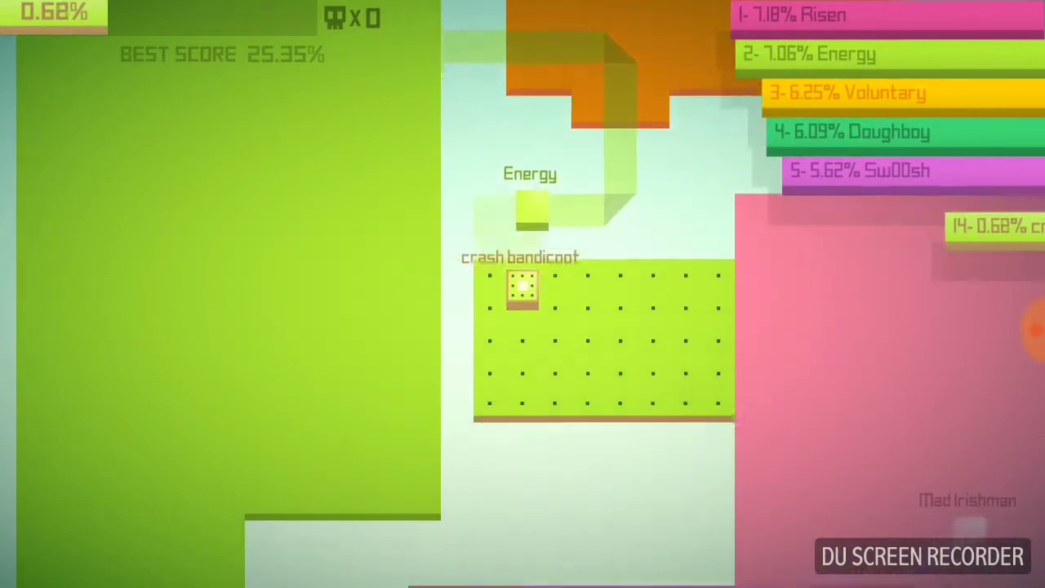
{"action": "left_click_drag", "start_coordinate": [571, 327], "coordinate": [473, 327]}
Lead the square out leftward, then turn downward to close a loop and capture land
{"action": "mouse_move", "coordinate": [522, 368]}
{"action": "left_mouse_down"}
{"action": "mouse_move", "coordinate": [522, 269]}
{"action": "mouse_move", "coordinate": [523, 367]}
{"action": "left_mouse_up"}
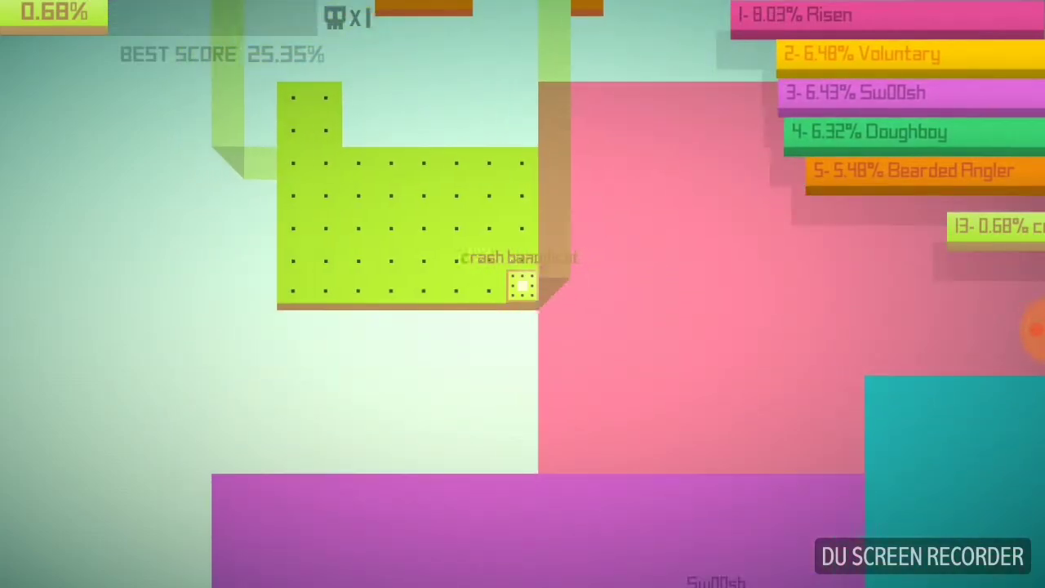
{"action": "left_click_drag", "start_coordinate": [571, 327], "coordinate": [474, 327]}
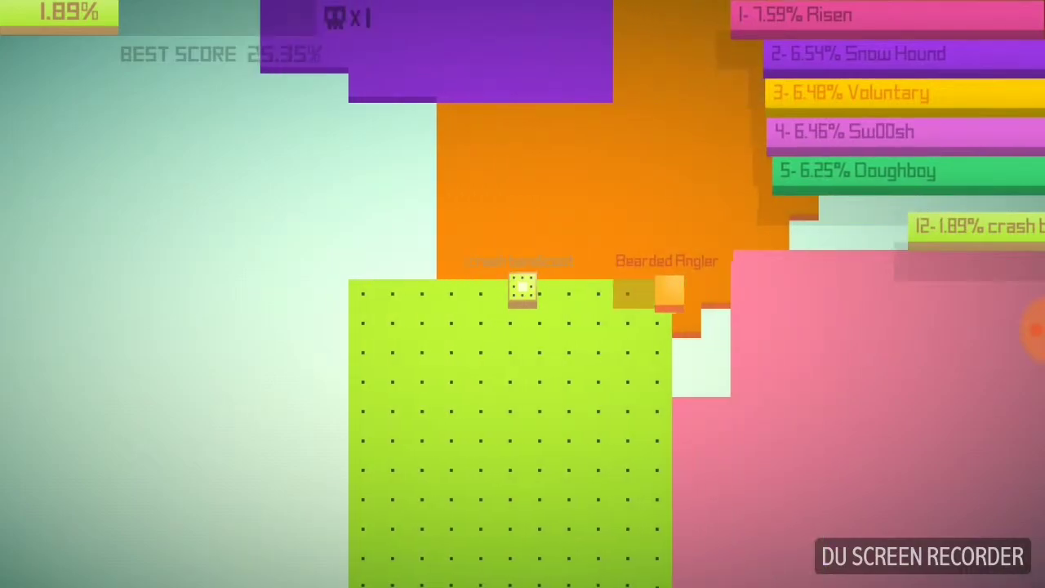
{"action": "left_click_drag", "start_coordinate": [523, 286], "coordinate": [523, 367]}
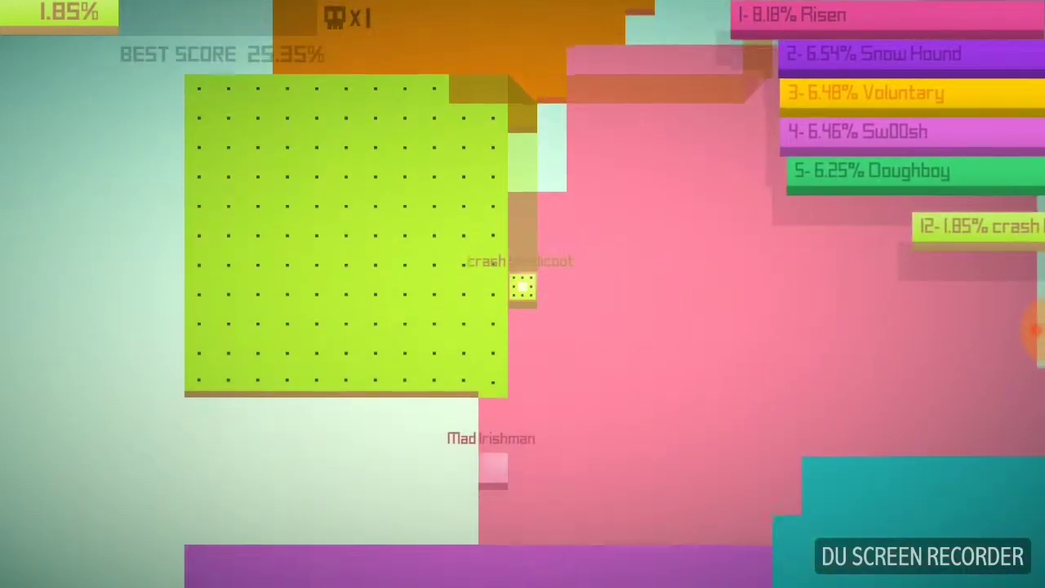